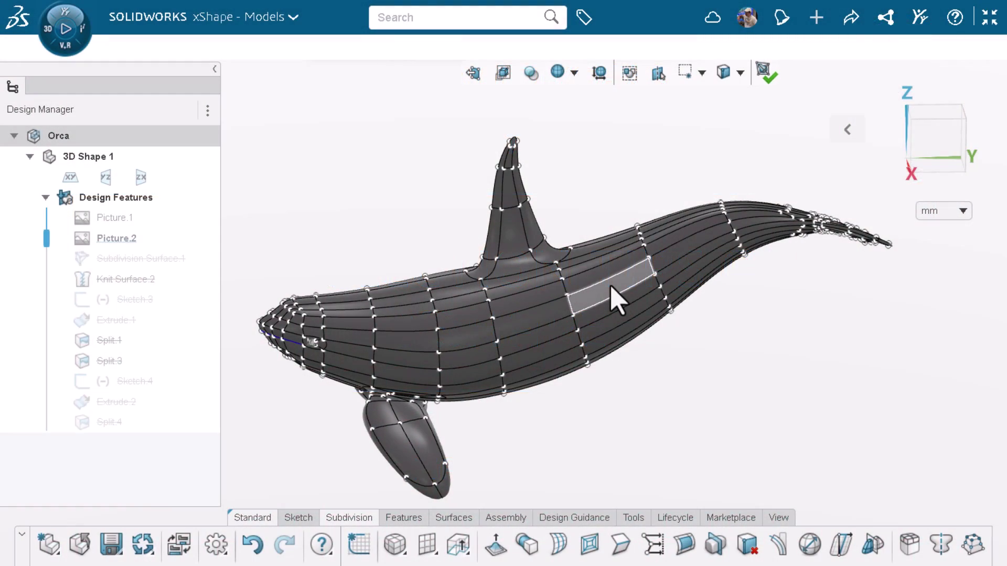
- Select the rear-body face ring, the lengthwise face ring, the tail edge loop and a single edge, clearing each
double_click(612, 293)
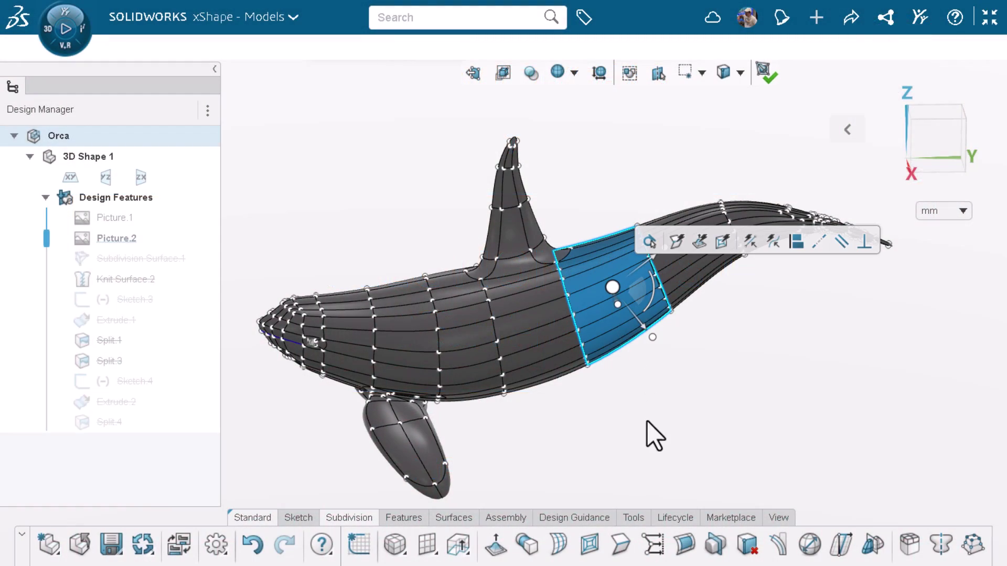
click(650, 435)
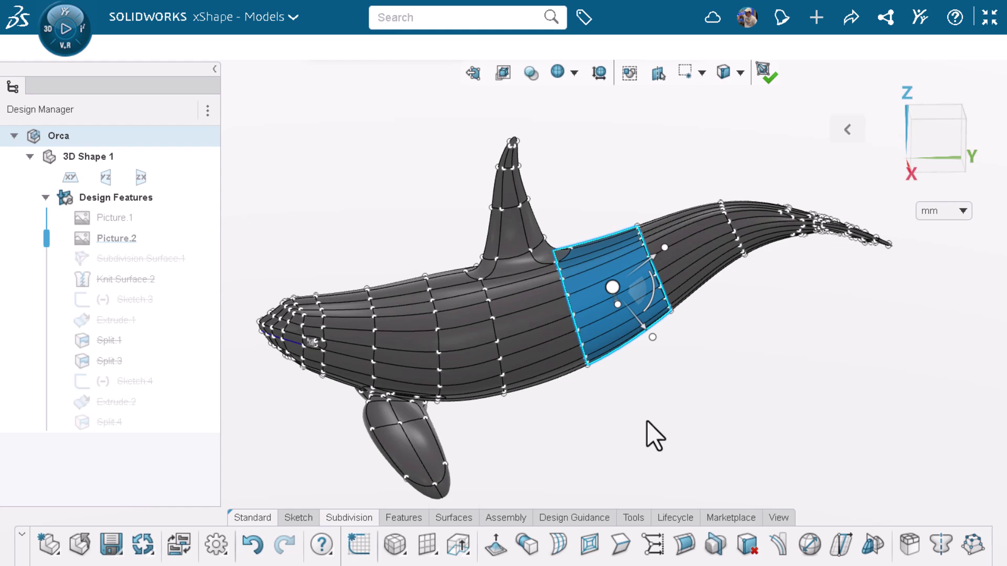
double_click(573, 305)
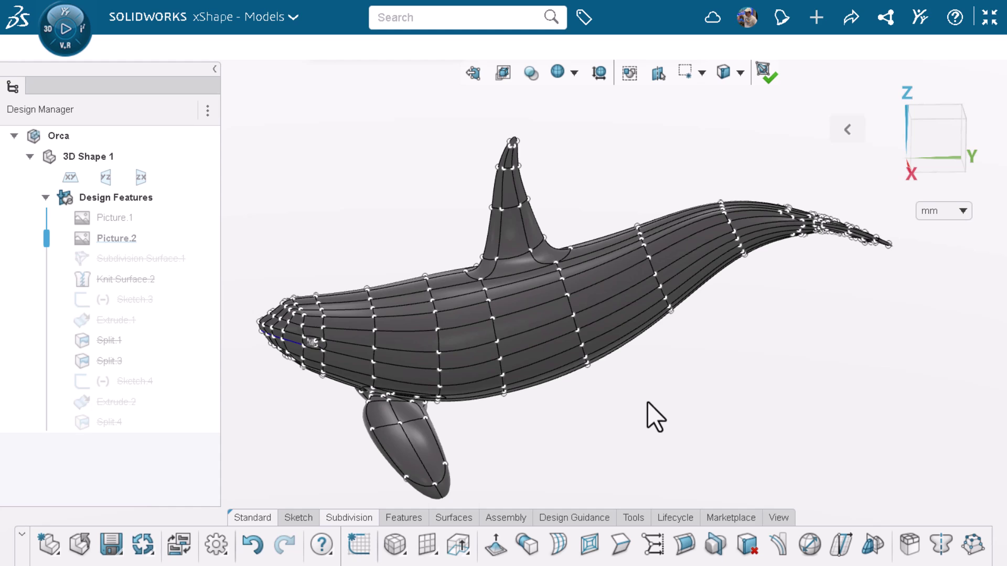
double_click(596, 288)
click(681, 392)
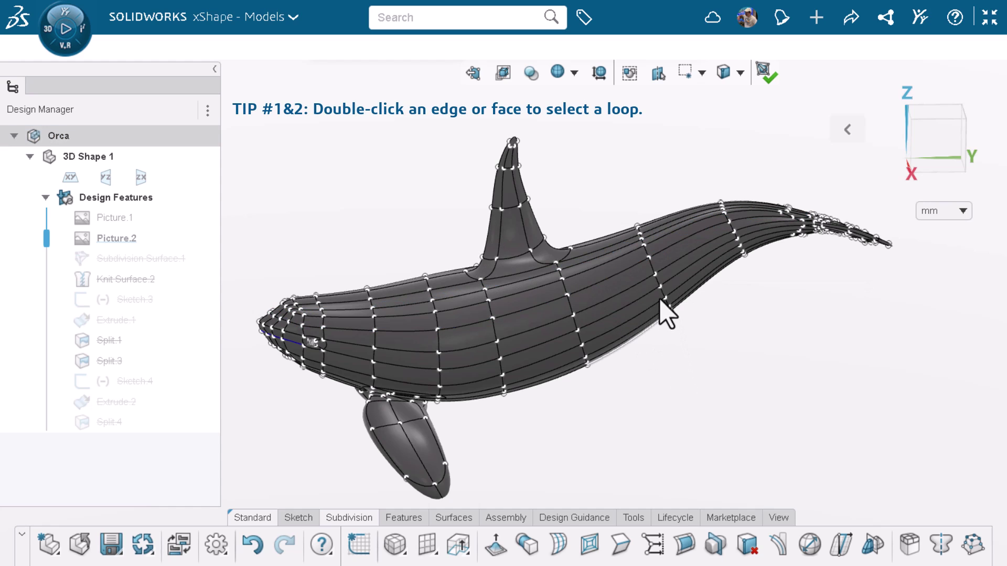
click(653, 267)
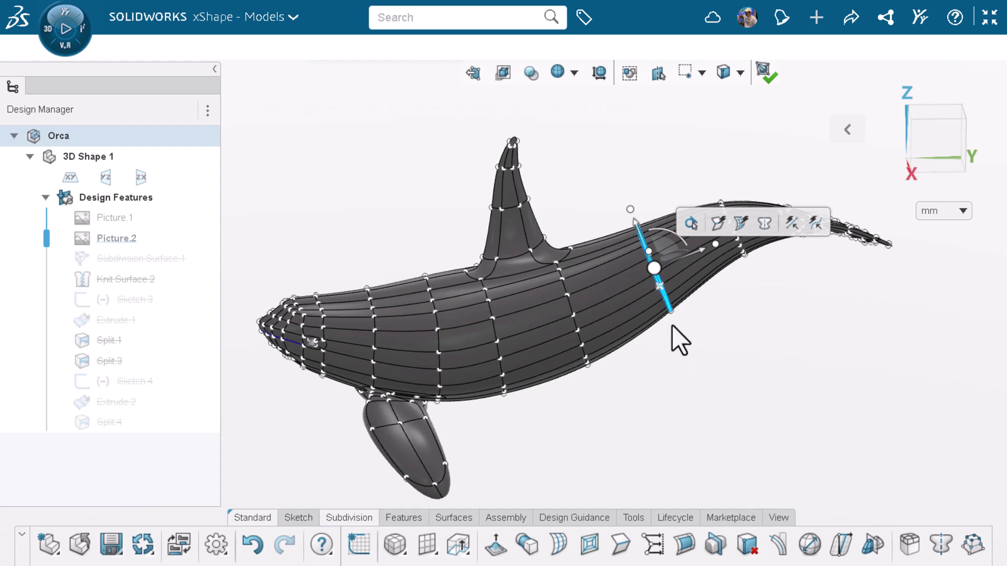
click(680, 366)
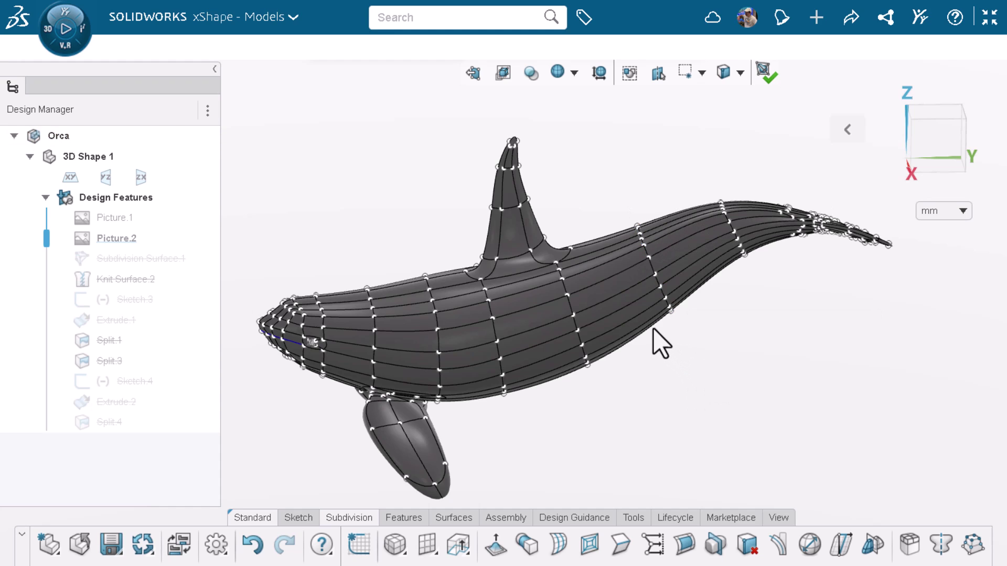
- Reselect the rear-body face ring and the lengthwise face ring, clearing each afterward
double_click(611, 286)
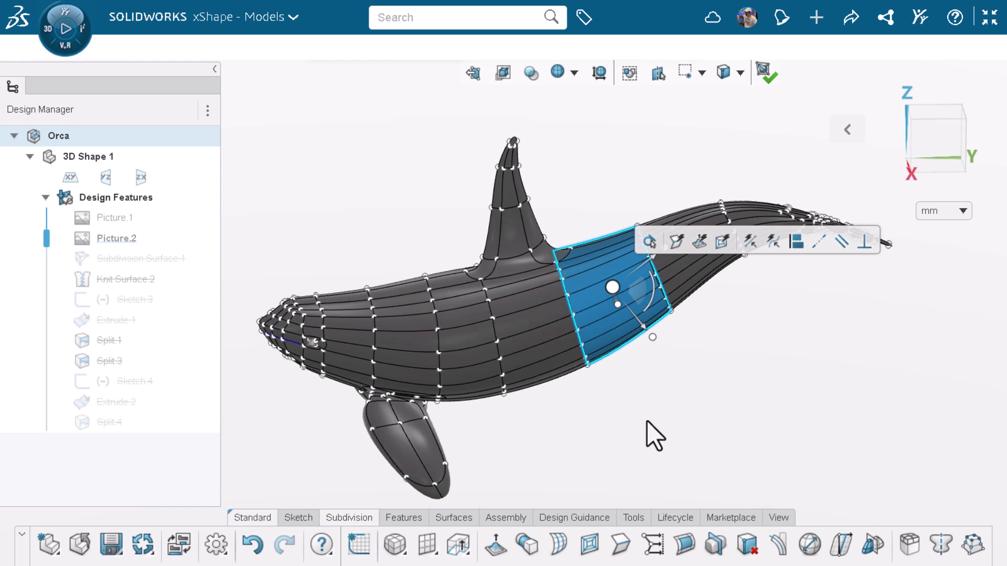
click(655, 435)
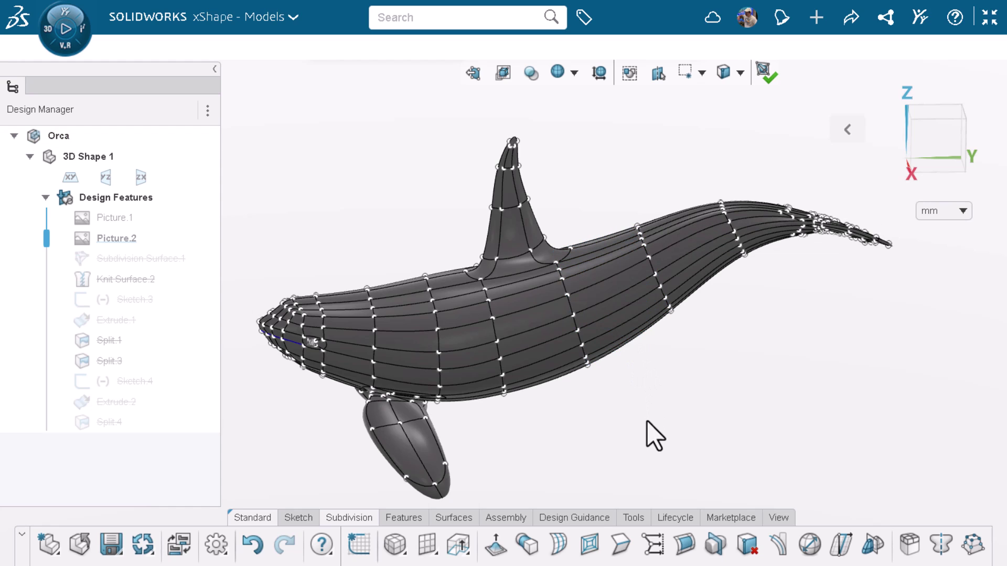
double_click(573, 308)
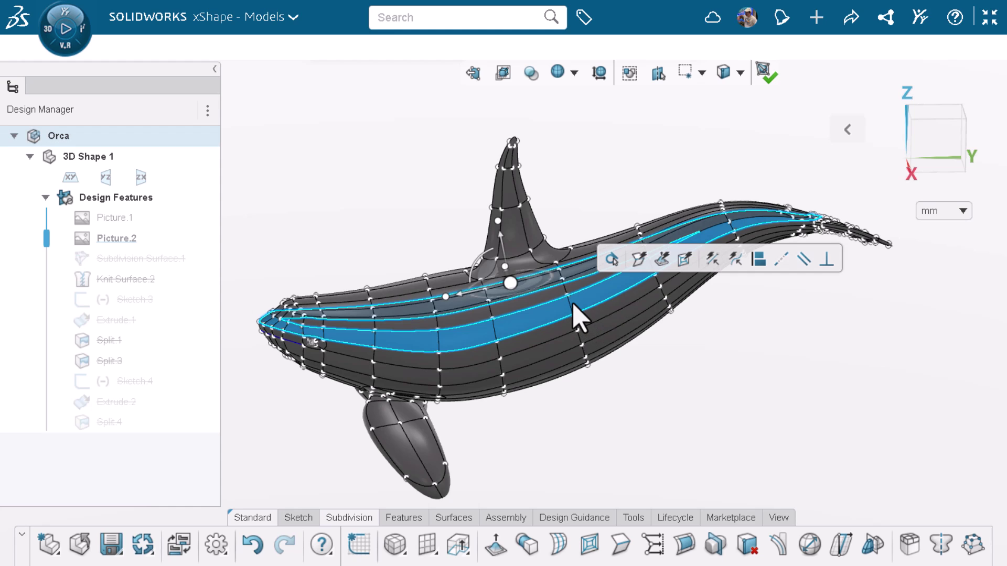
click(601, 404)
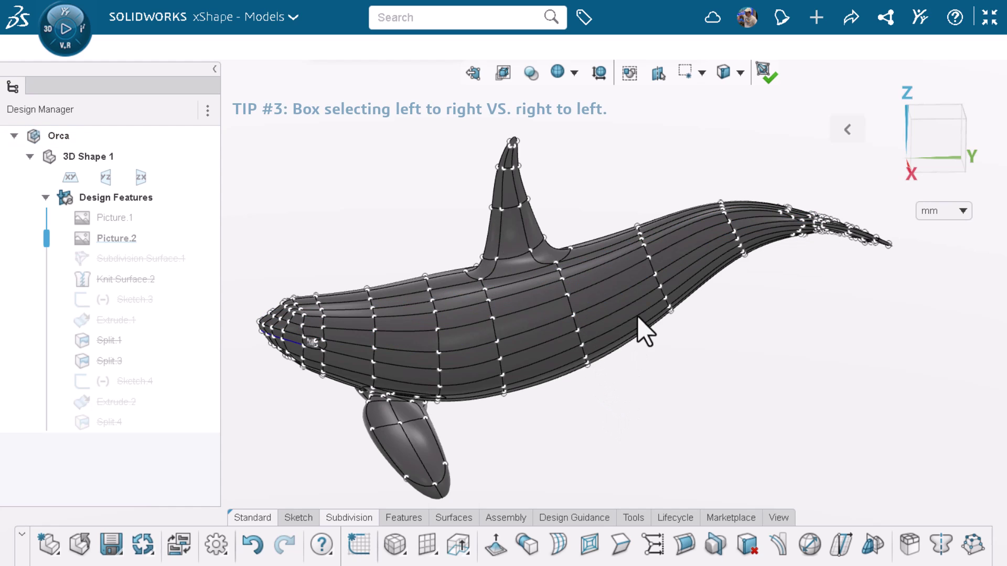
- Set the selection filter to Faces, box-select the dorsal fin tip face, and orbit the view
click(739, 73)
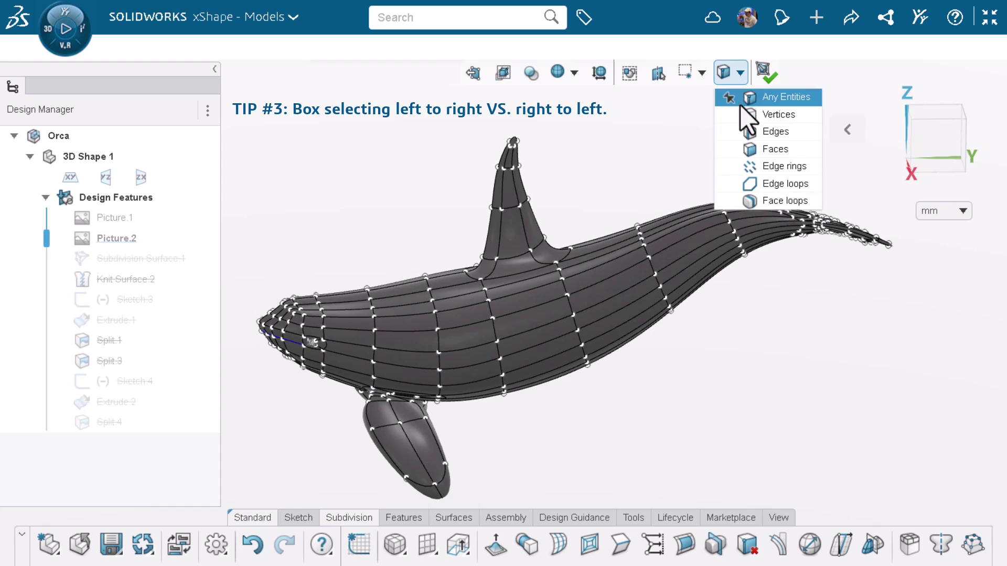
click(734, 152)
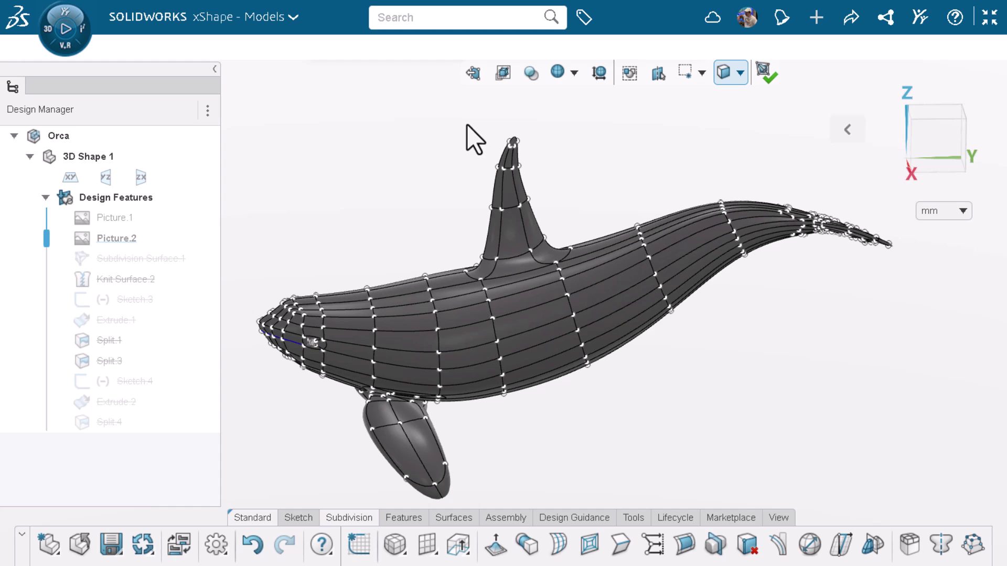
drag(464, 119, 541, 180)
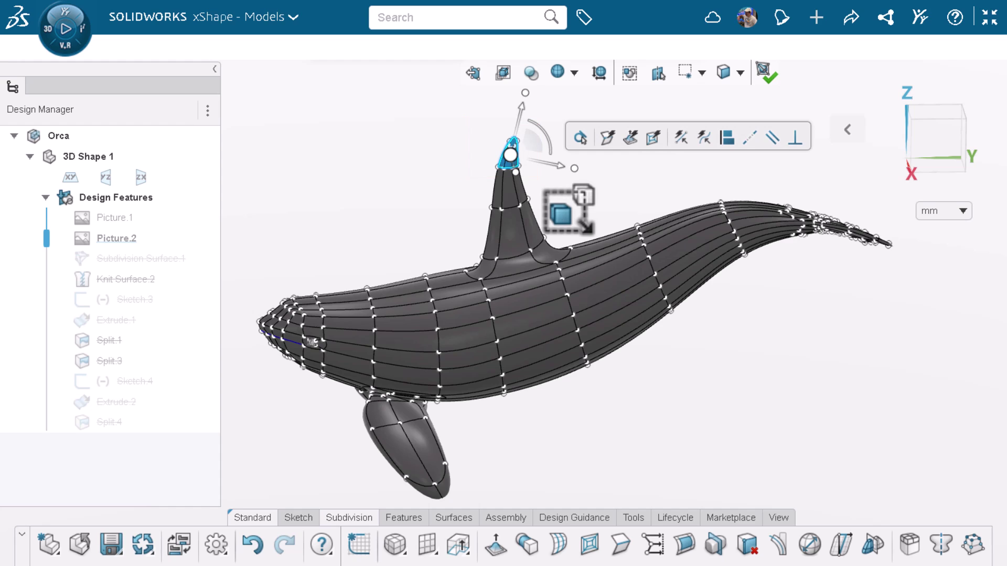
click(540, 186)
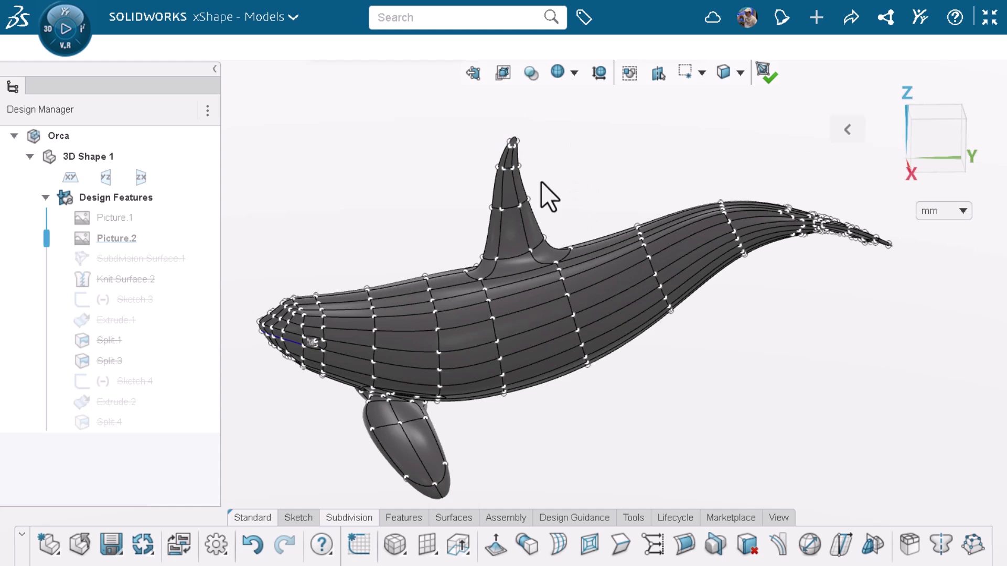
drag(549, 119, 473, 184)
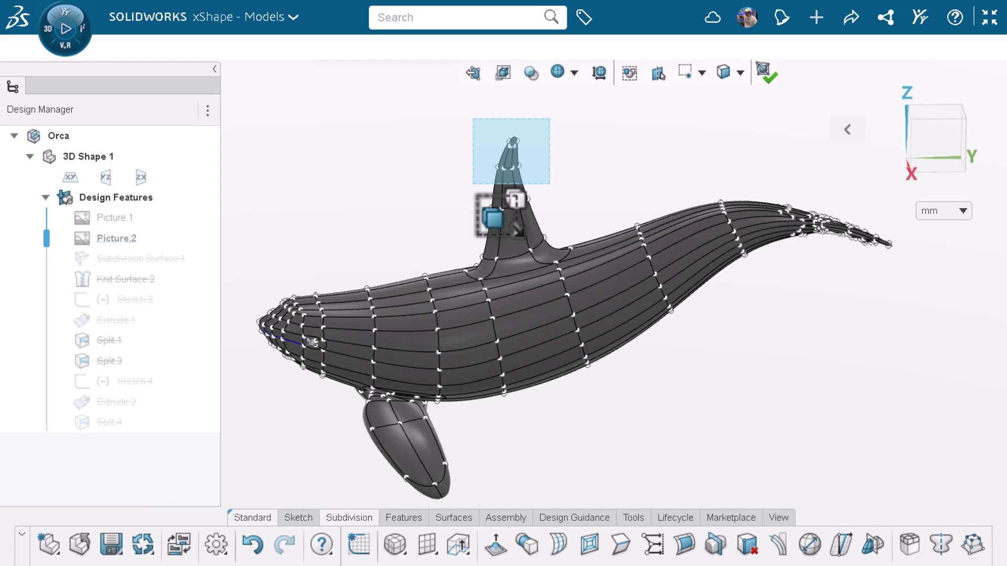
drag(473, 184, 472, 184)
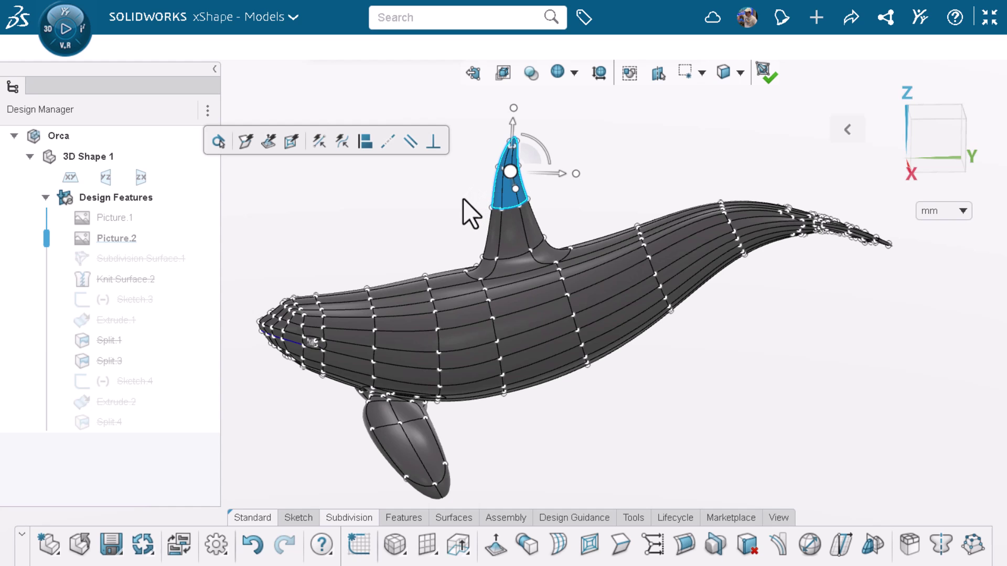
middle_drag(463, 199, 497, 203)
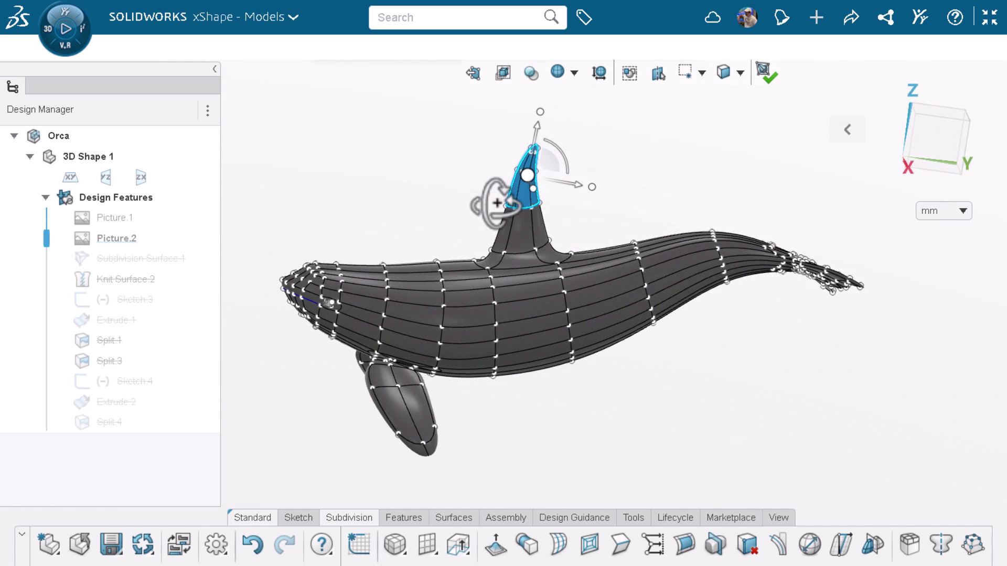
- Enable 'Select only visible elements', box-select the fin tip again, and orbit to verify
click(614, 152)
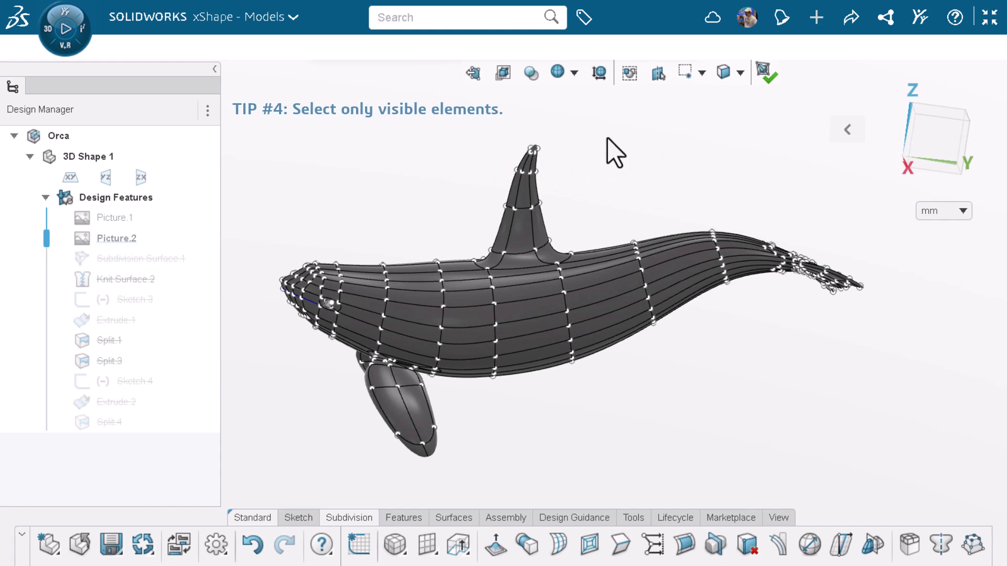
click(630, 76)
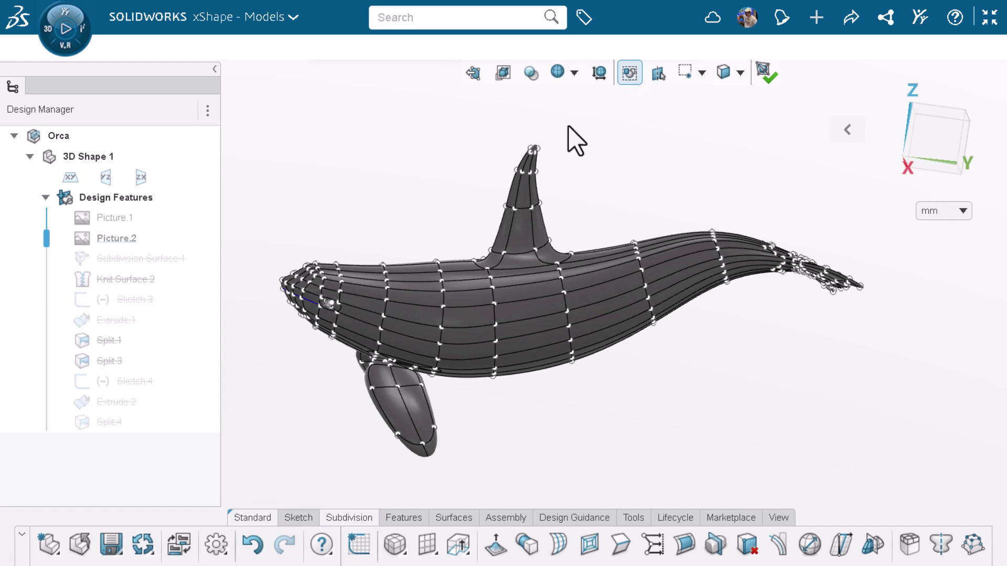
drag(567, 124, 494, 188)
mouse_move(479, 236)
middle_down()
mouse_move(719, 266)
mouse_move(796, 300)
mouse_move(612, 244)
mouse_move(488, 252)
middle_up()
- Clear the selection, zoom in, and lasso the dorsal fin tip freehand
click(454, 228)
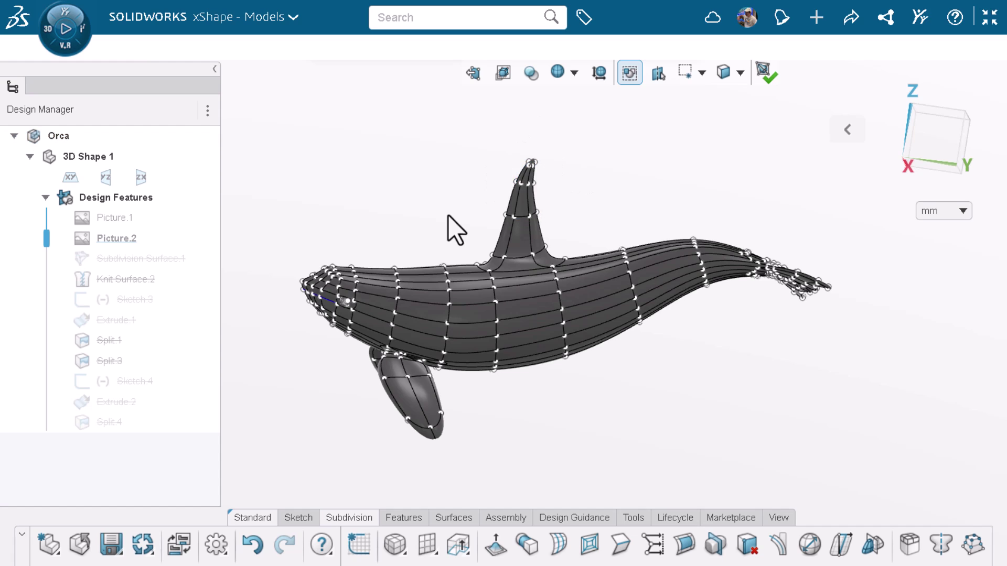
scroll(460, 223, up, 1)
scroll(459, 224, up, 1)
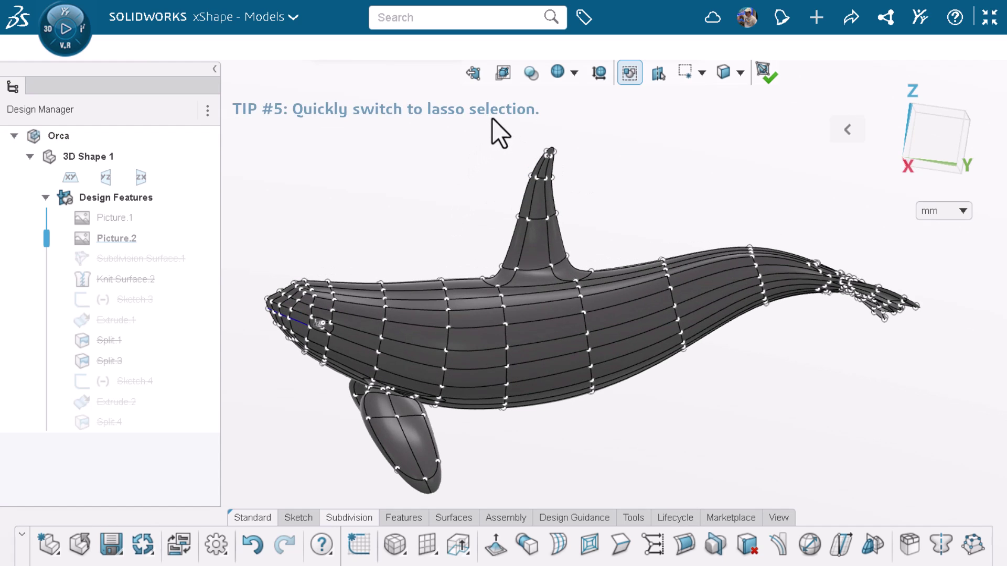
mouse_move(502, 123)
mouse_down()
mouse_move(564, 176)
mouse_move(508, 139)
mouse_up()
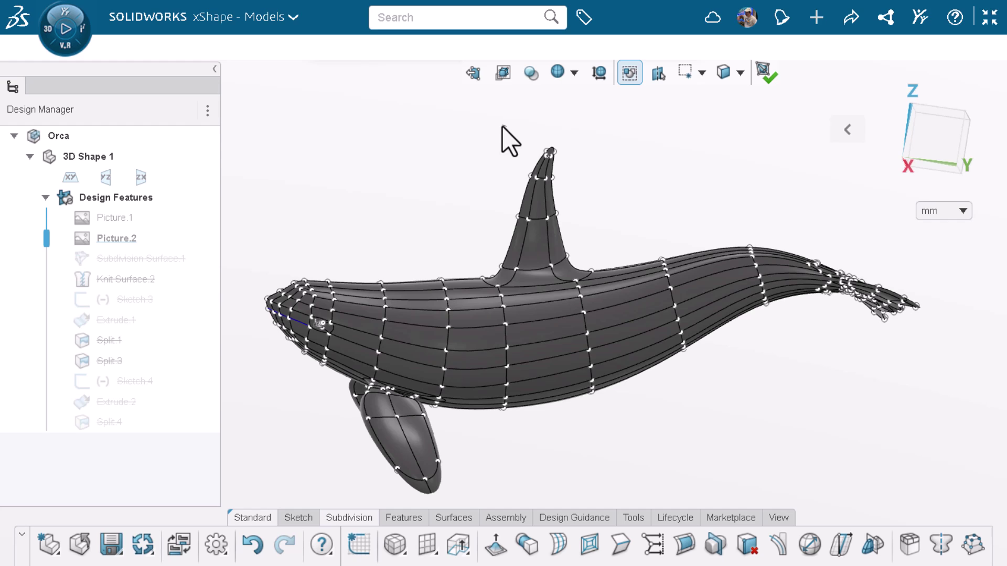
mouse_move(501, 126)
mouse_down()
mouse_move(536, 124)
mouse_move(577, 140)
mouse_move(588, 168)
mouse_move(575, 185)
mouse_move(538, 198)
mouse_move(509, 202)
mouse_up()
mouse_move(521, 140)
mouse_down()
mouse_move(489, 132)
mouse_move(485, 146)
mouse_move(502, 168)
mouse_move(529, 191)
mouse_move(557, 198)
mouse_move(580, 164)
mouse_move(573, 131)
mouse_up()
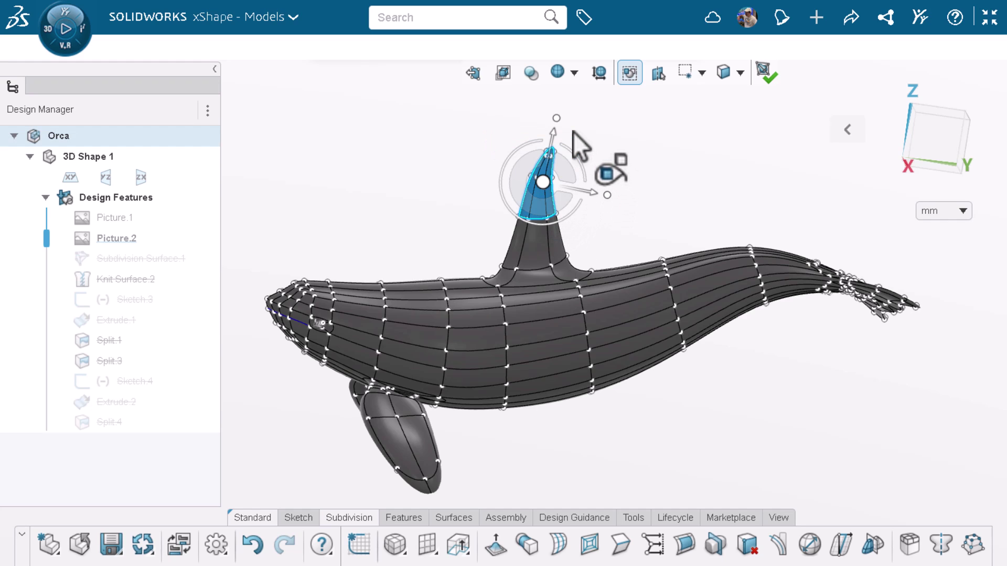
- Set the filter to Face loops, pick a rear-body loop, and flip its direction twice with O
click(640, 153)
click(731, 74)
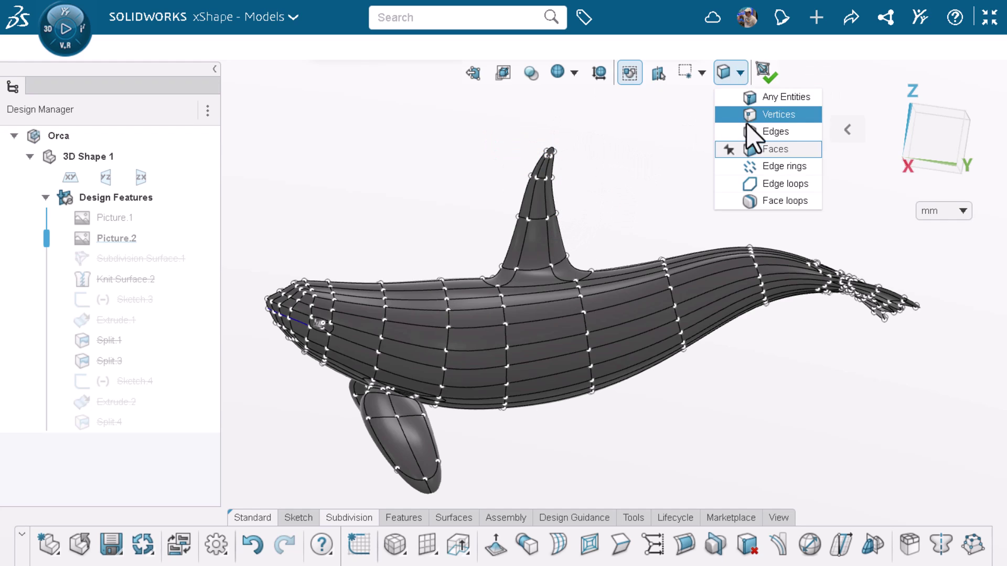
click(729, 205)
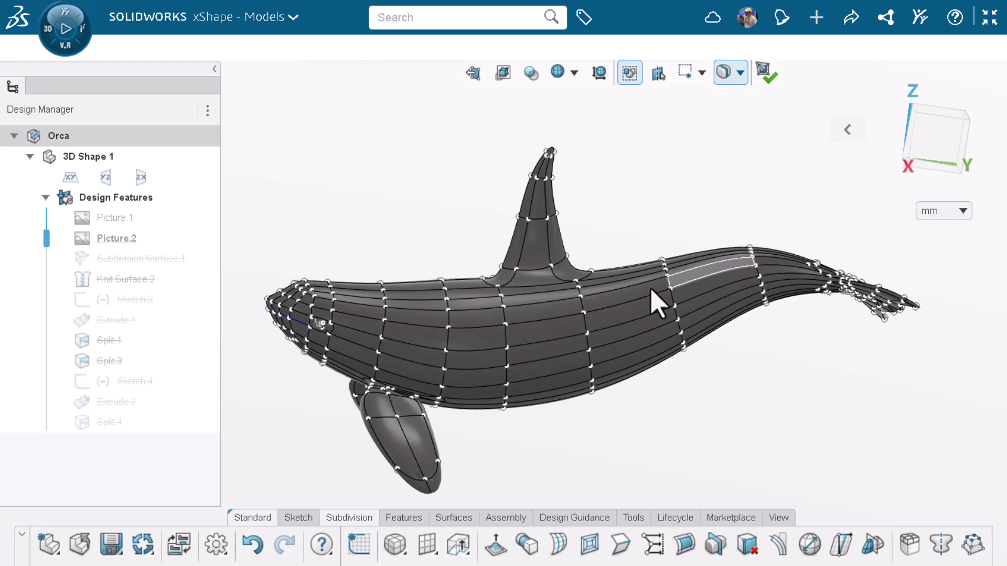
click(656, 303)
key(o)
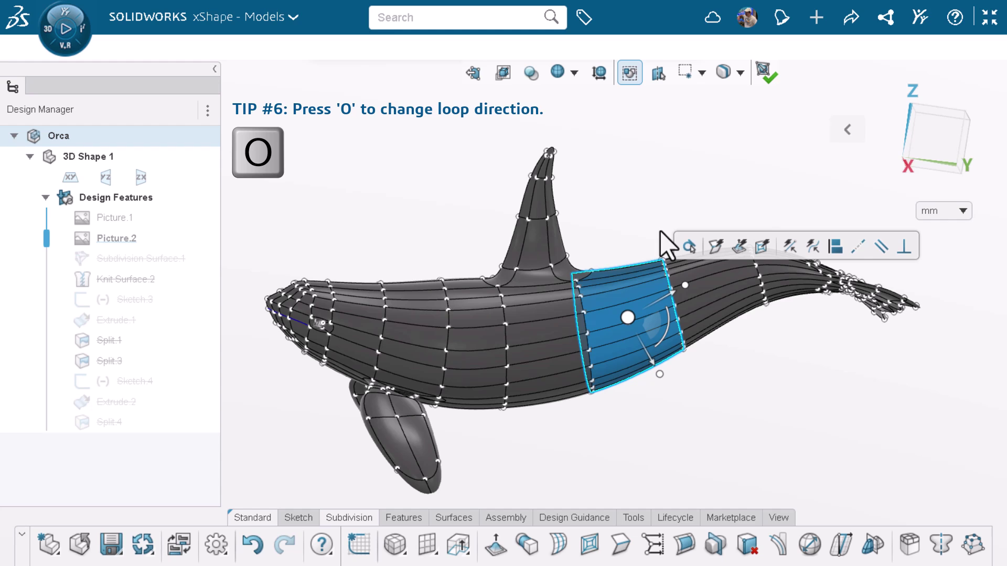
key(o)
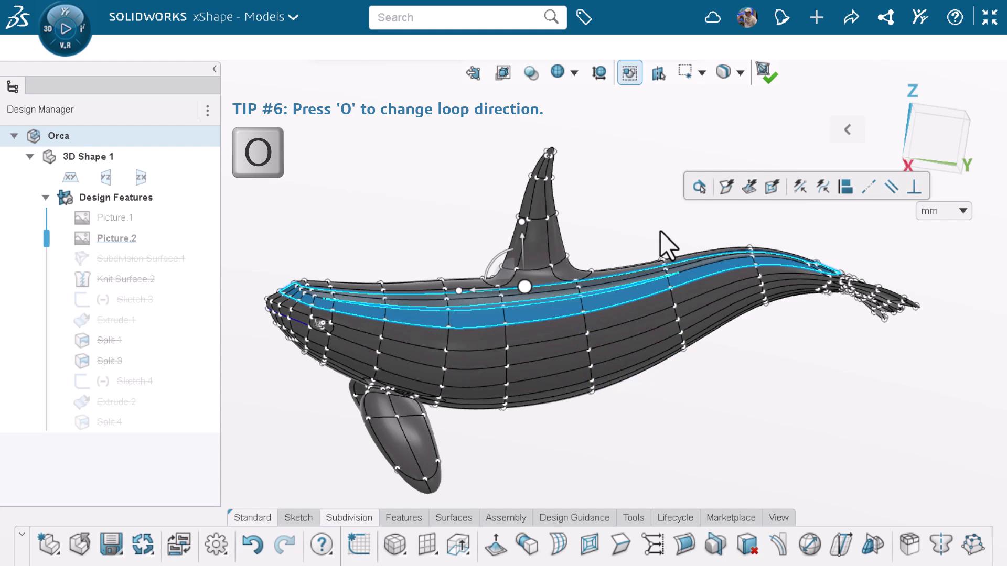
- Switch the filter back to Any Entities, clear the loop, and select one edge on the back
click(737, 80)
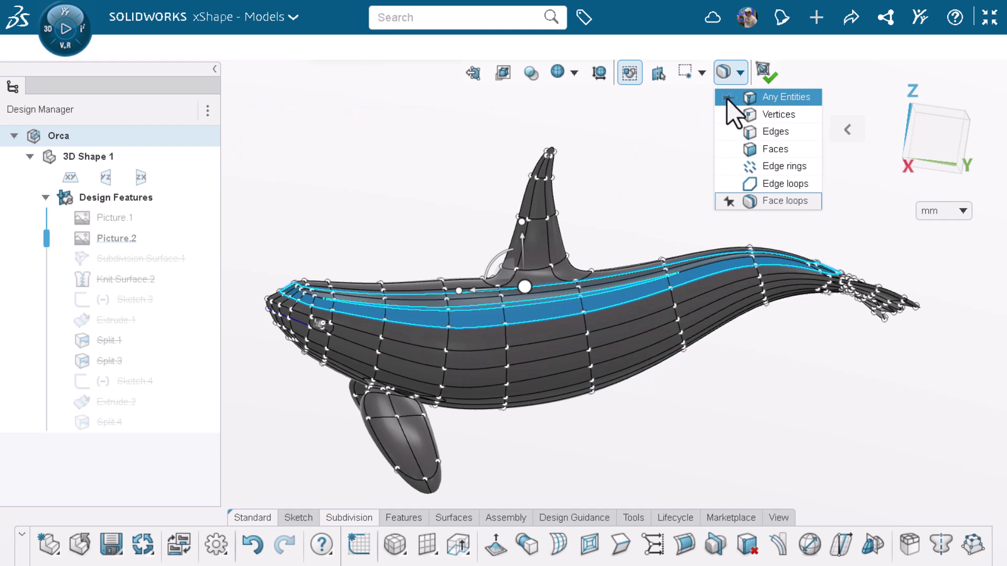
click(739, 97)
click(623, 197)
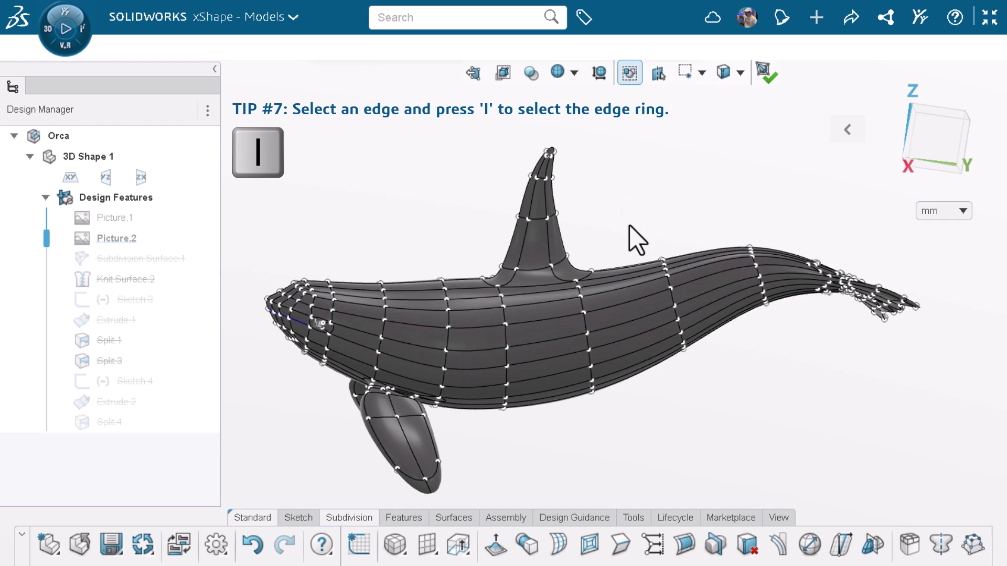
click(667, 278)
- Extend the edge to its ring with I, then box-select a forward vertex column plus fin-base vertices
key(i)
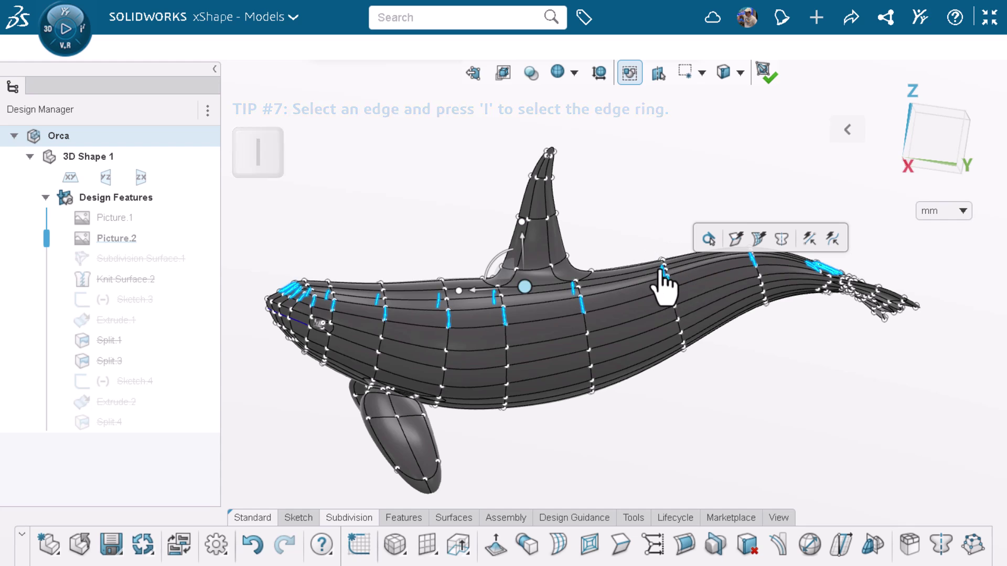
click(655, 243)
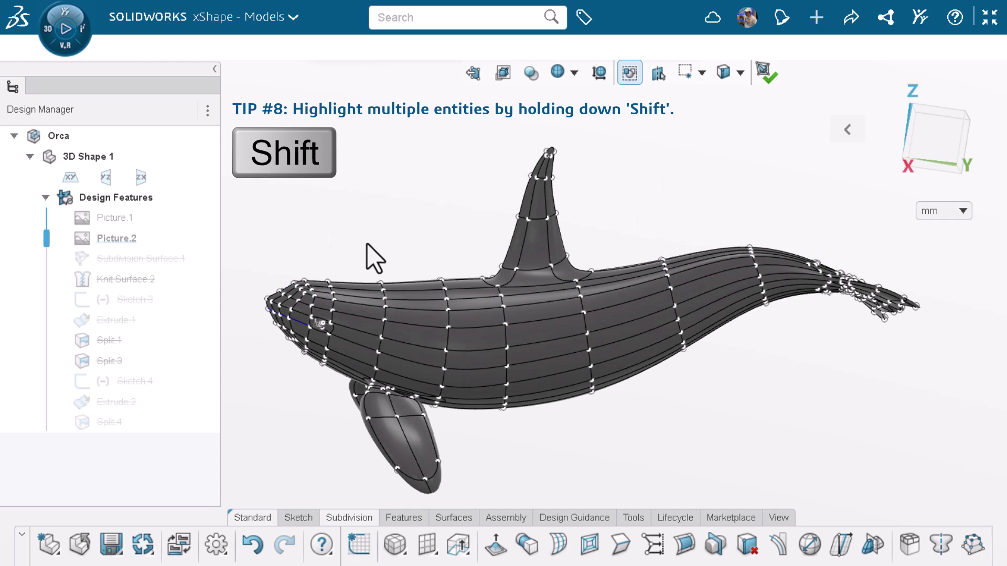
shift+drag(367, 244, 424, 319)
shift+drag(456, 253, 507, 294)
- Add two rear vertex columns, then subtract the tail and back columns
shift+drag(639, 227, 698, 277)
alt+drag(720, 220, 781, 268)
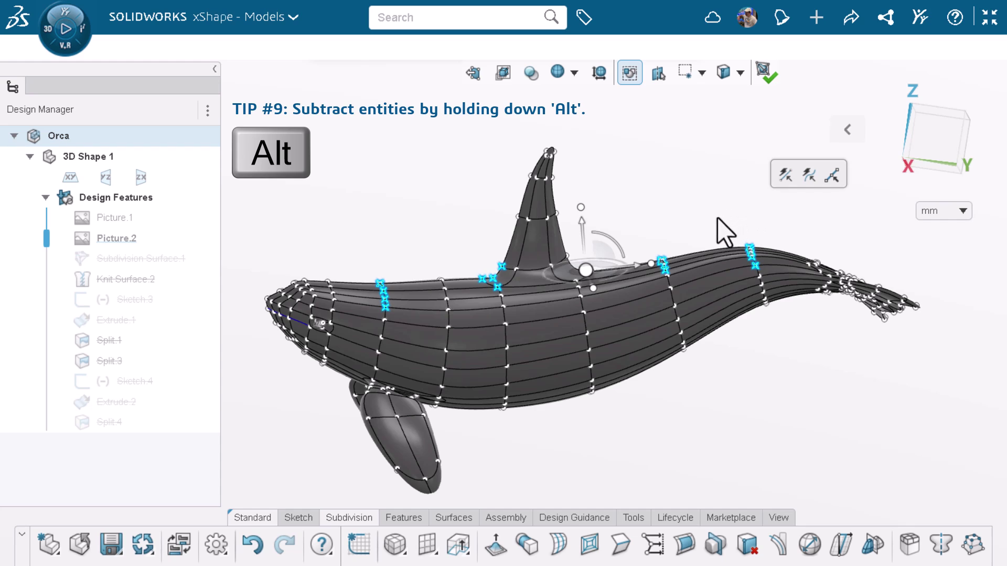
alt+drag(714, 219, 776, 286)
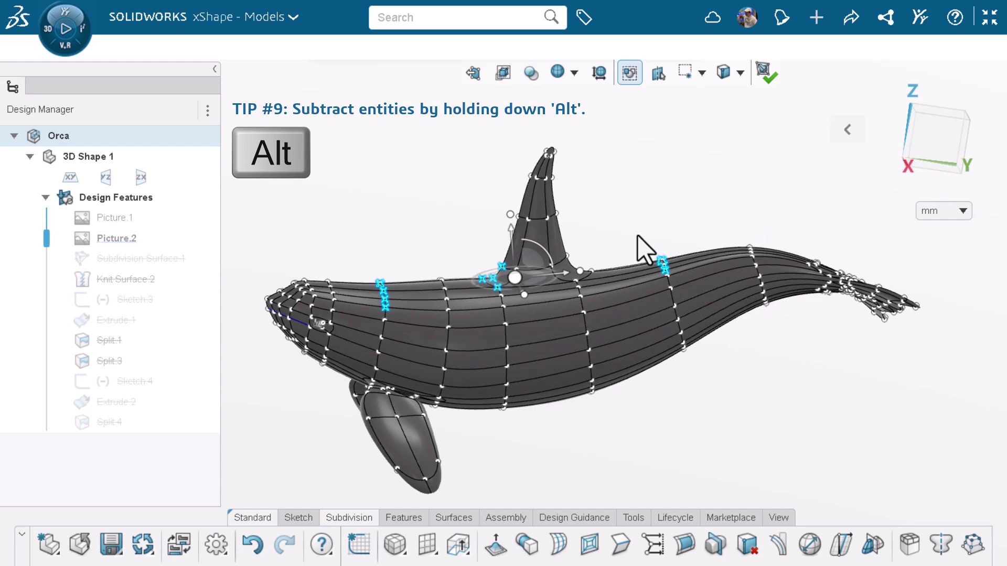
alt+drag(636, 235, 723, 295)
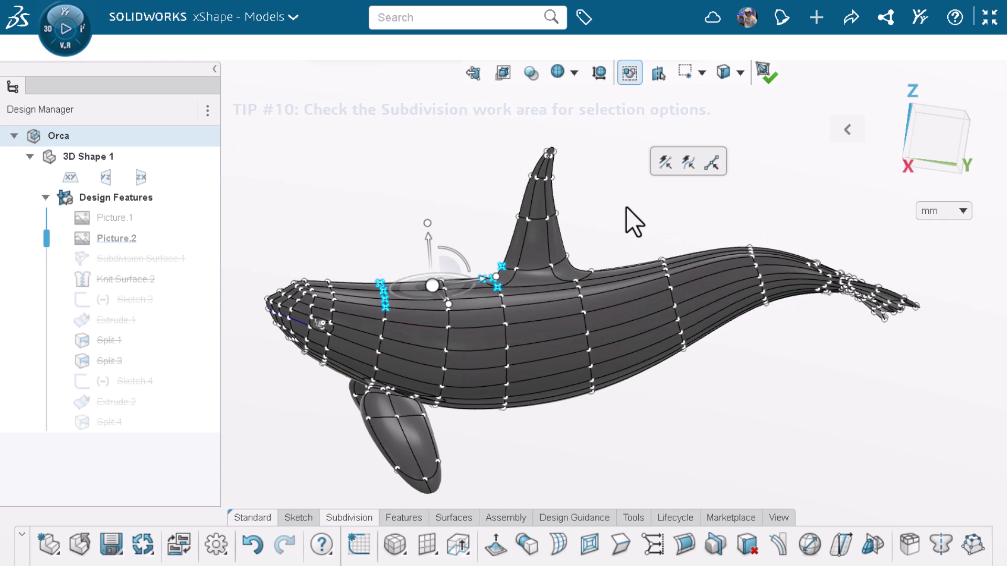
- Deselect all vertex groups by clicking empty space
click(623, 217)
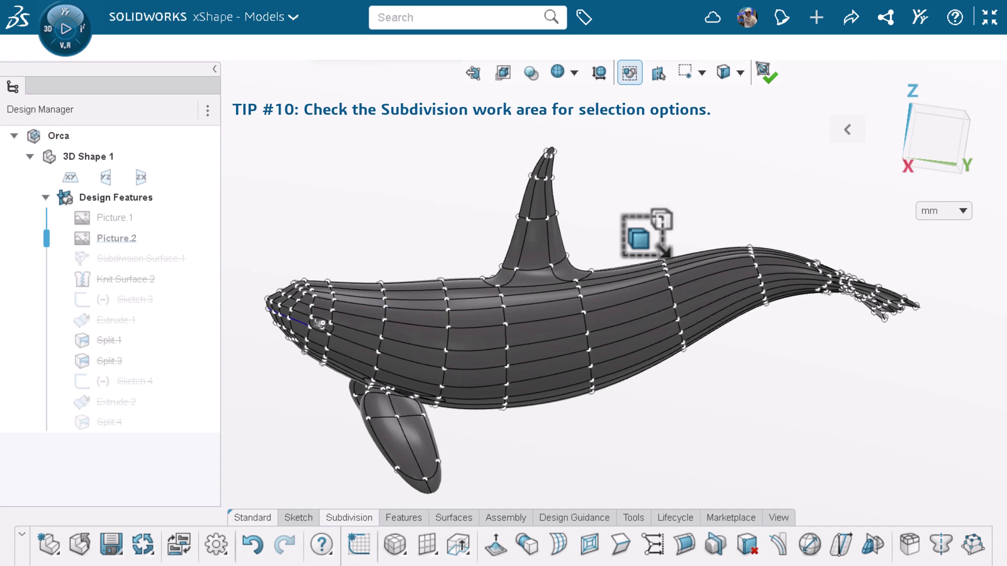